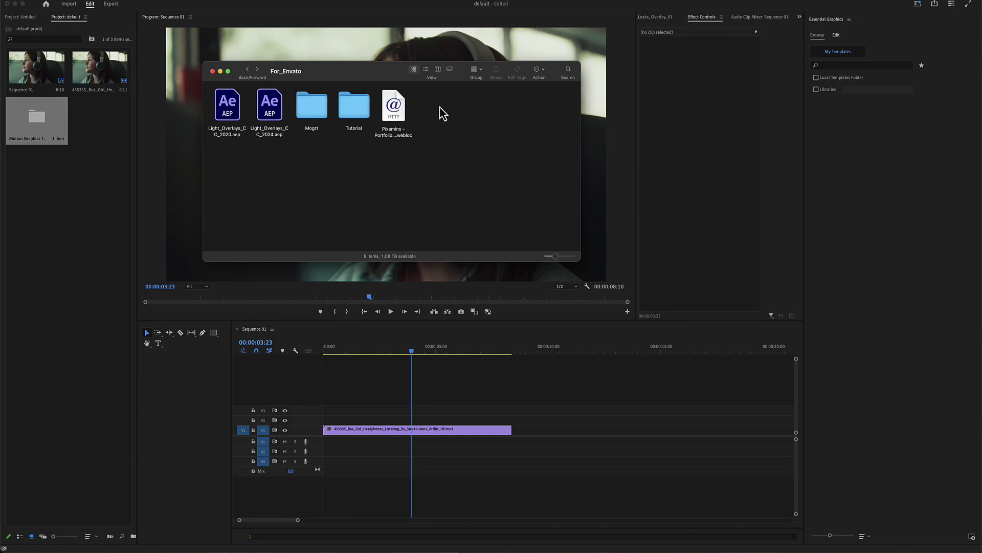
Open Mogrt and its HD subfolder in icon view, then select HD_Leaks_Overlay_01.mogrt.
left_click(313, 115)
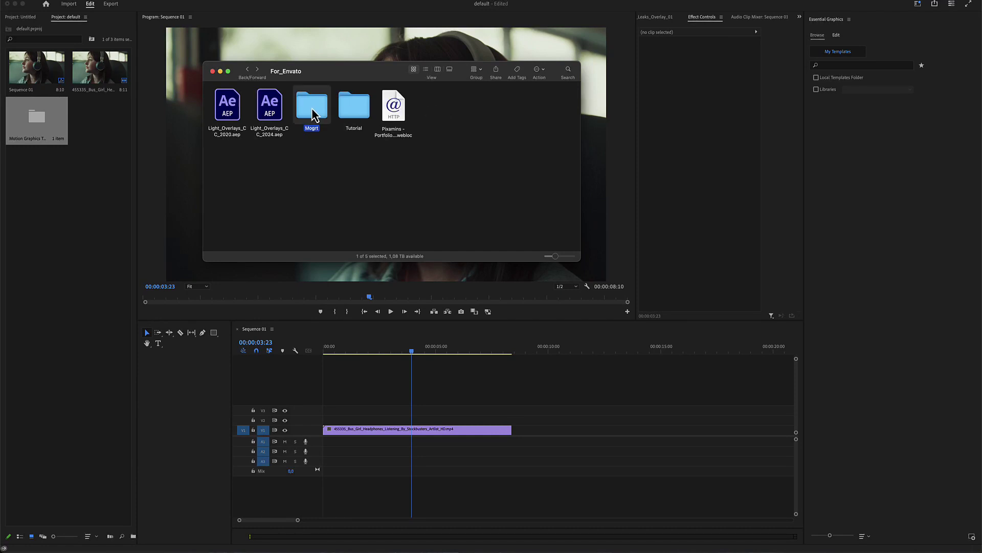
double_click(314, 114)
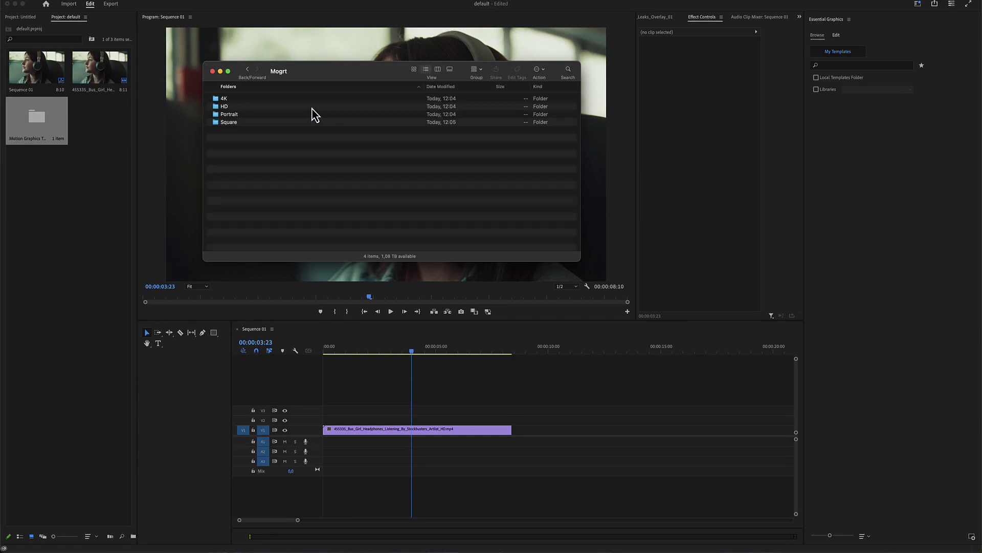
left_click(414, 70)
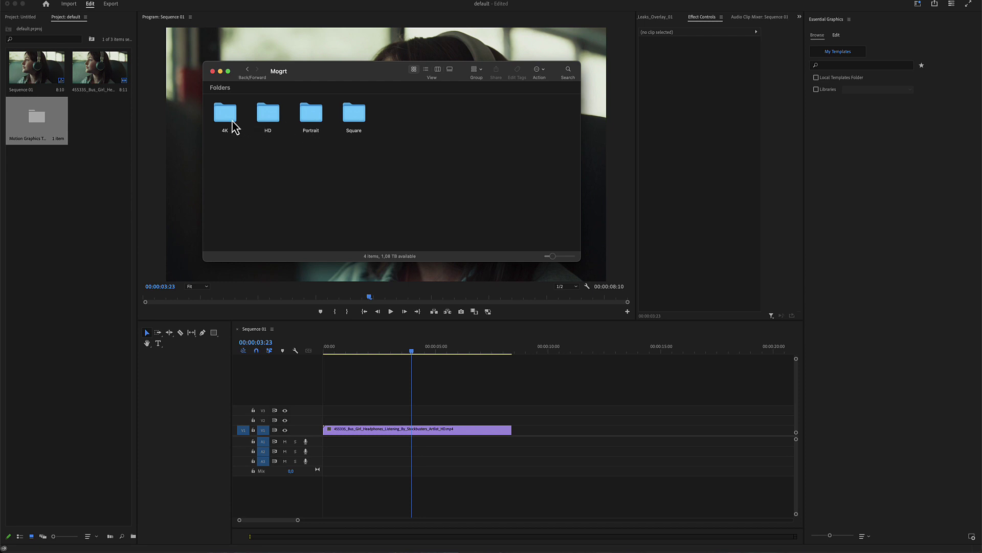
double_click(269, 113)
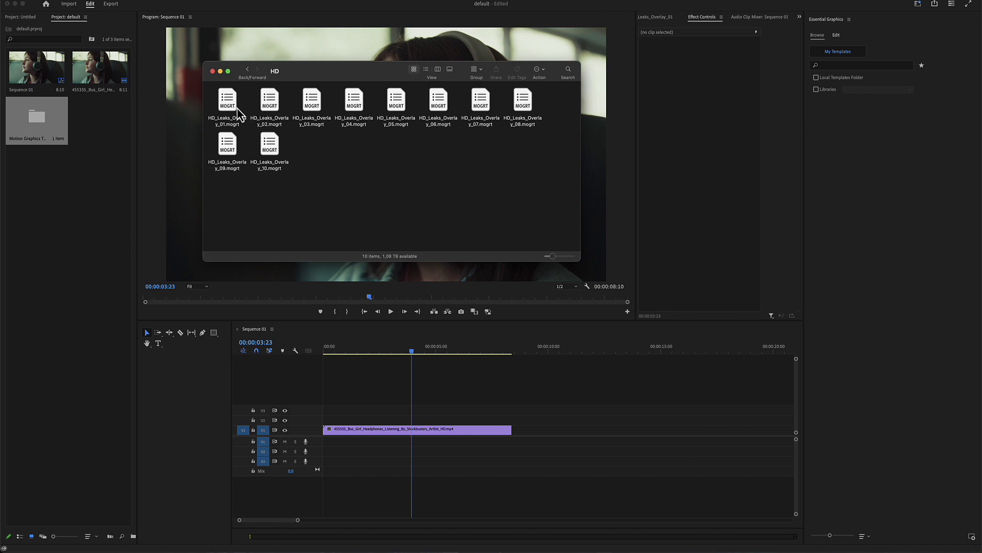
left_click(228, 108)
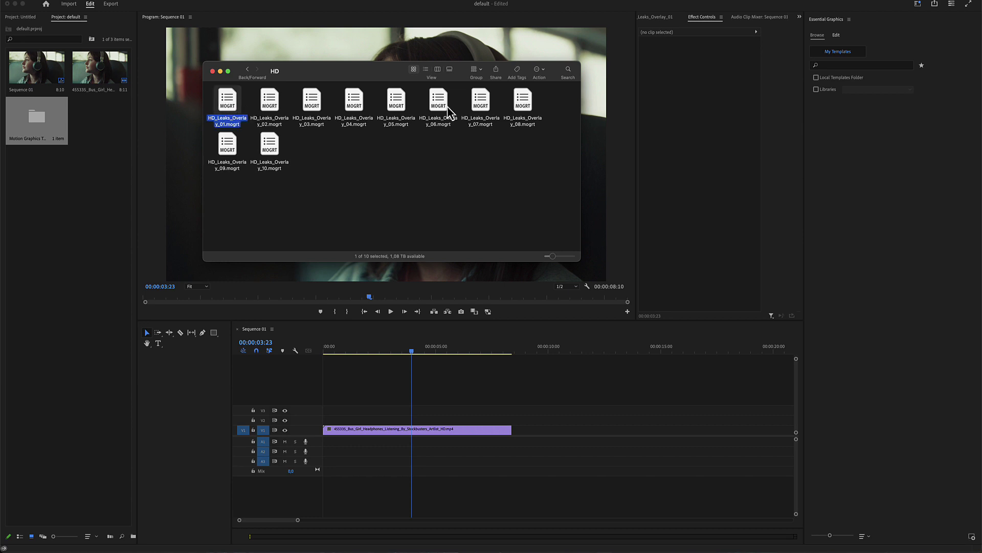
Import HD_Leaks_Overlay_01.mogrt into My Templates and place it on V2 above the bus-girl clip.
left_click_drag(228, 111, 853, 153)
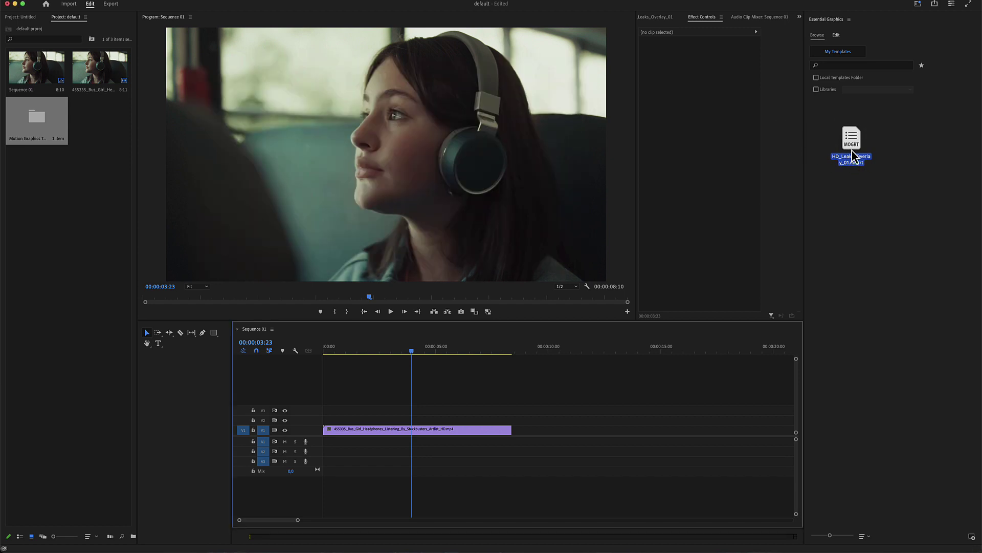
left_click_drag(845, 144, 329, 429)
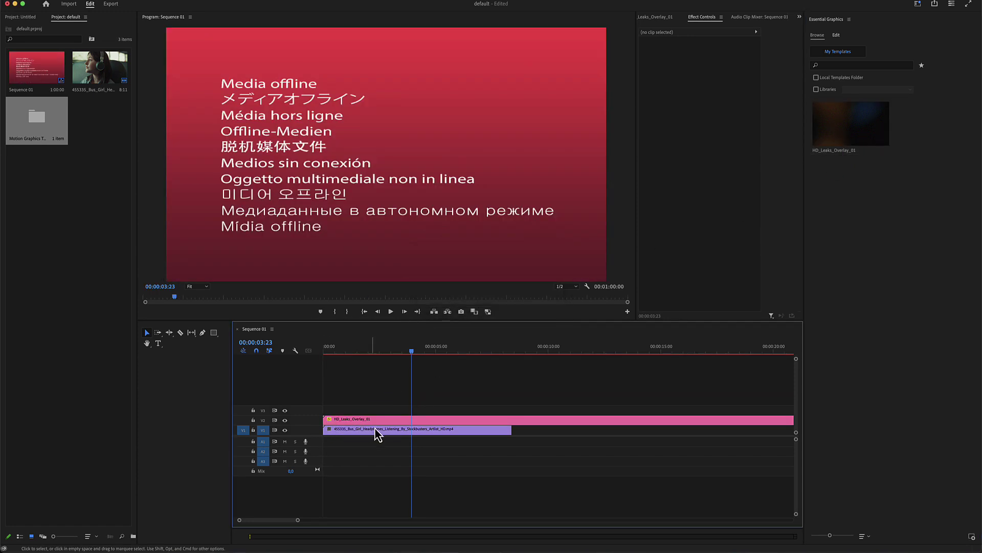
left_click(395, 422)
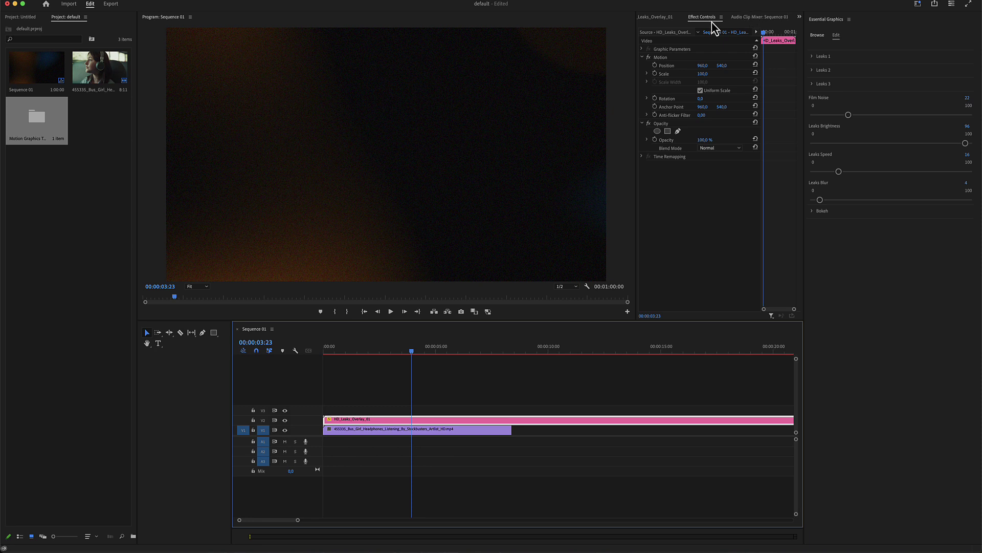
Set the leaks overlay's Opacity blend mode to Lighten.
left_click(712, 149)
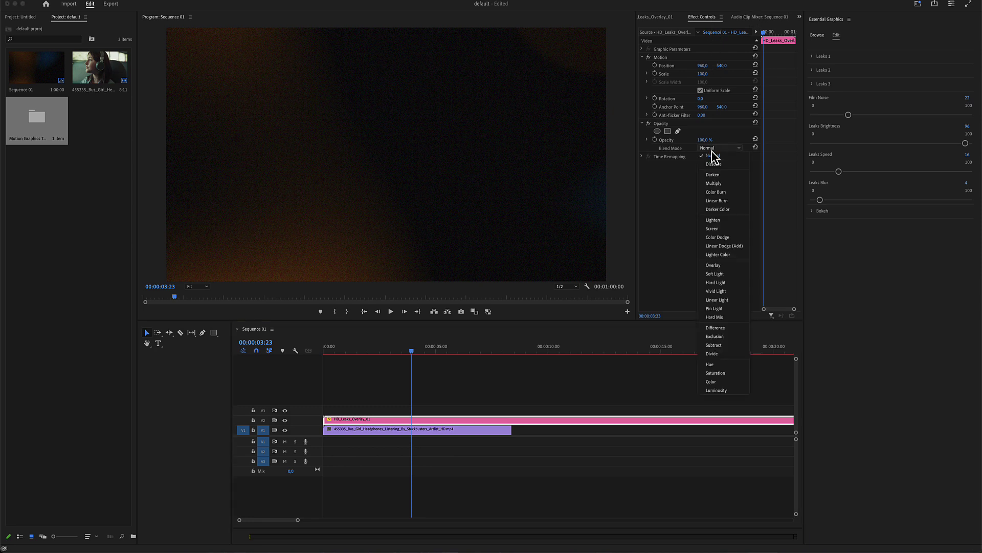
left_click(724, 221)
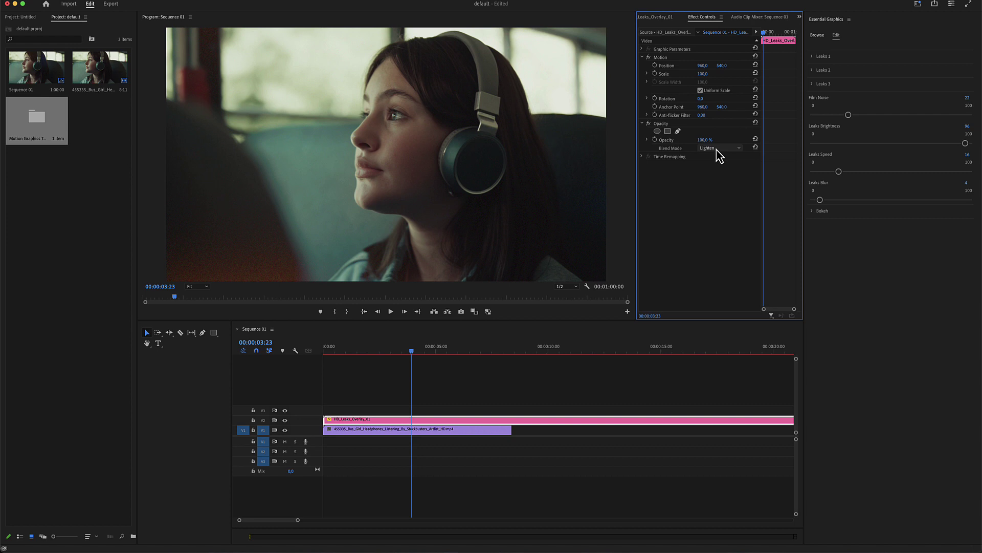
left_click(833, 36)
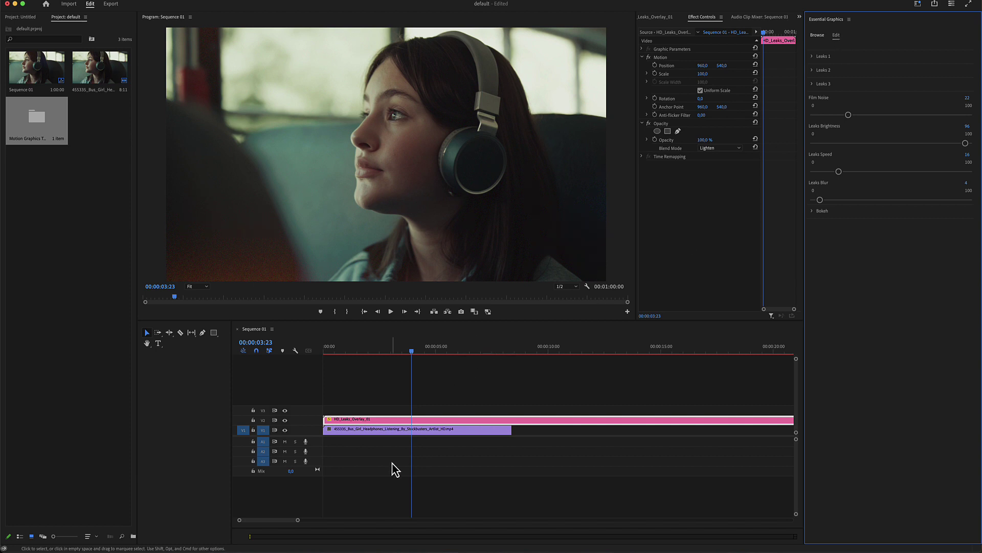
With the overlay selected, set Film Noise to 0, Leaks Brightness to 89 and raise Leaks Speed to 21.
left_click(393, 420)
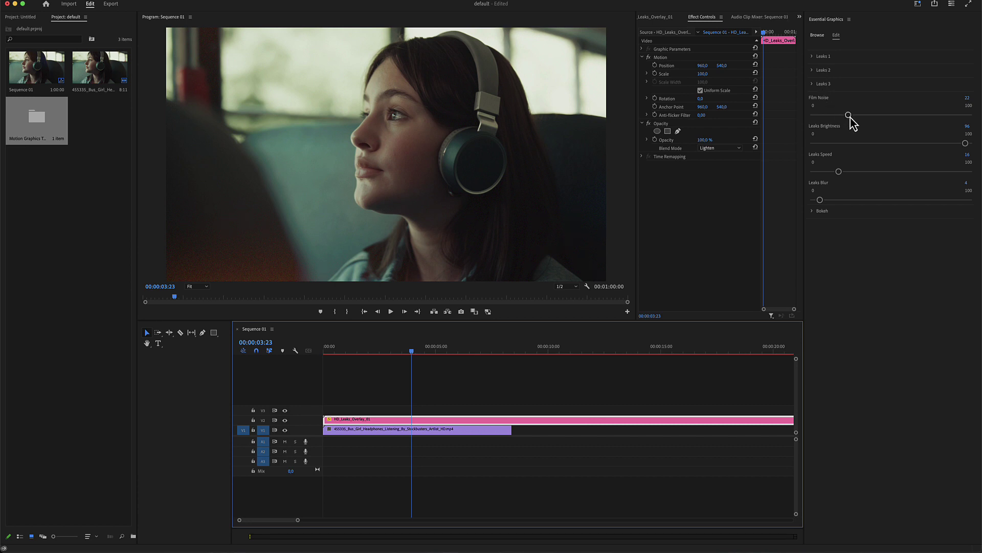
left_click_drag(849, 116, 790, 125)
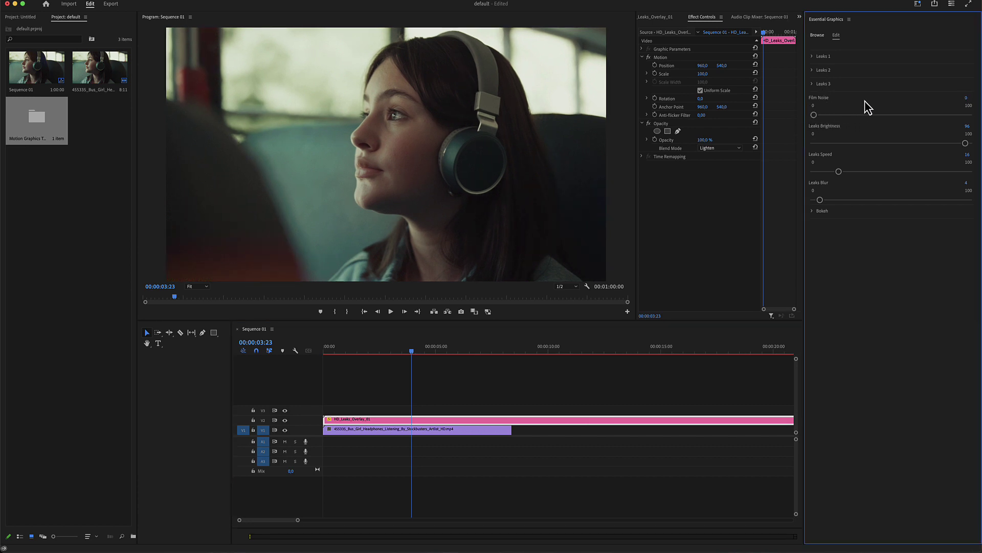
mouse_move(966, 143)
left_mouse_down()
mouse_move(908, 145)
mouse_move(951, 144)
left_mouse_up()
left_click_drag(839, 172, 851, 173)
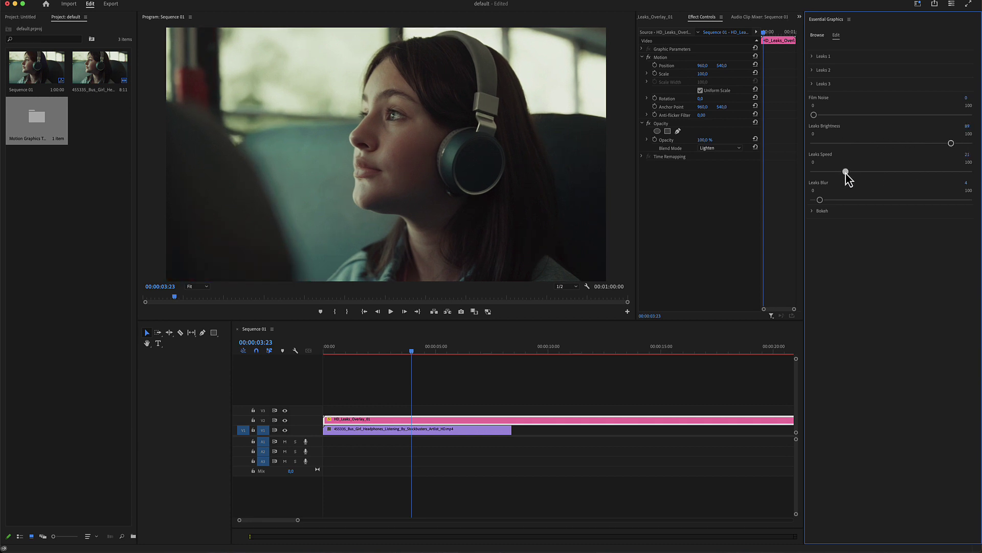
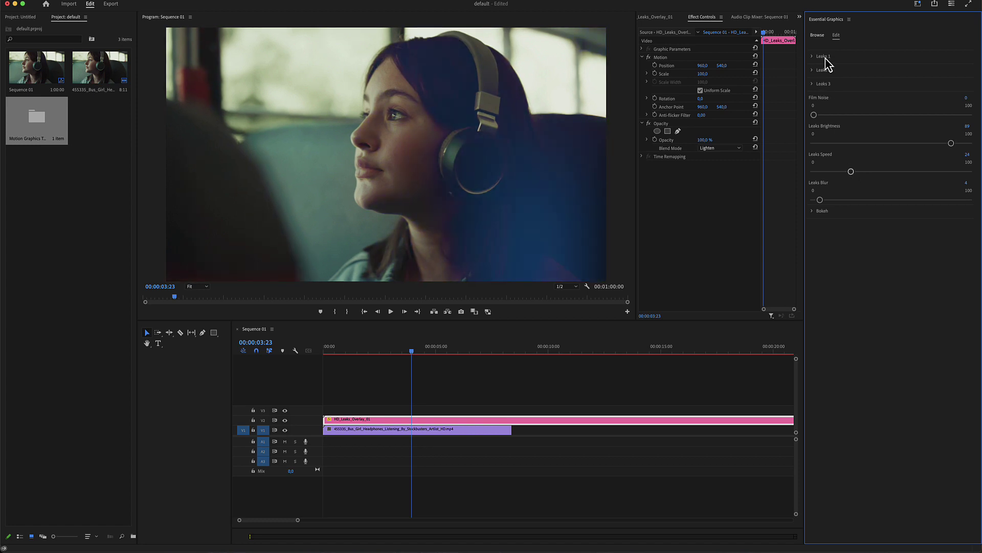
Recolour the first light leak from orange to magenta (CC14DB).
left_click(814, 57)
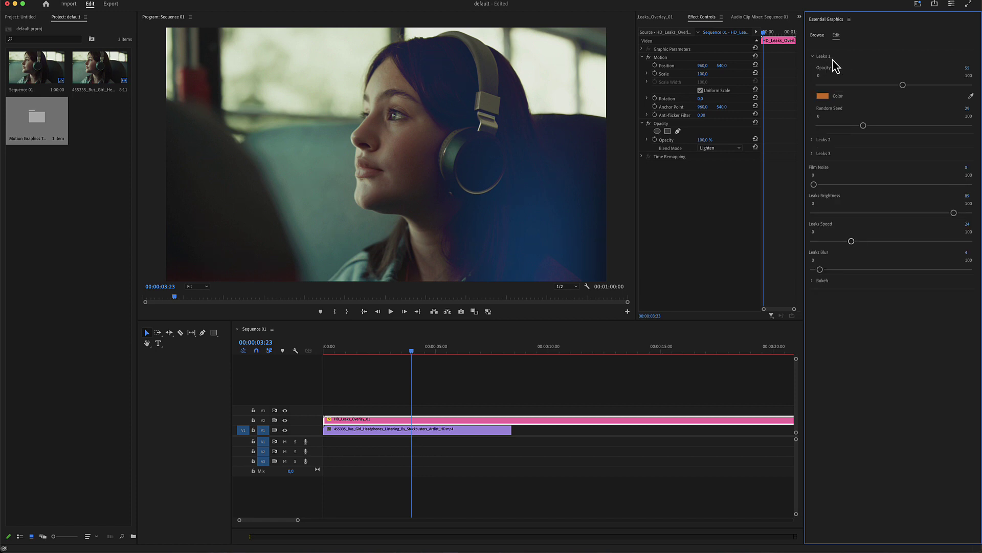
left_click(823, 95)
left_click(505, 310)
left_click_drag(486, 307, 487, 314)
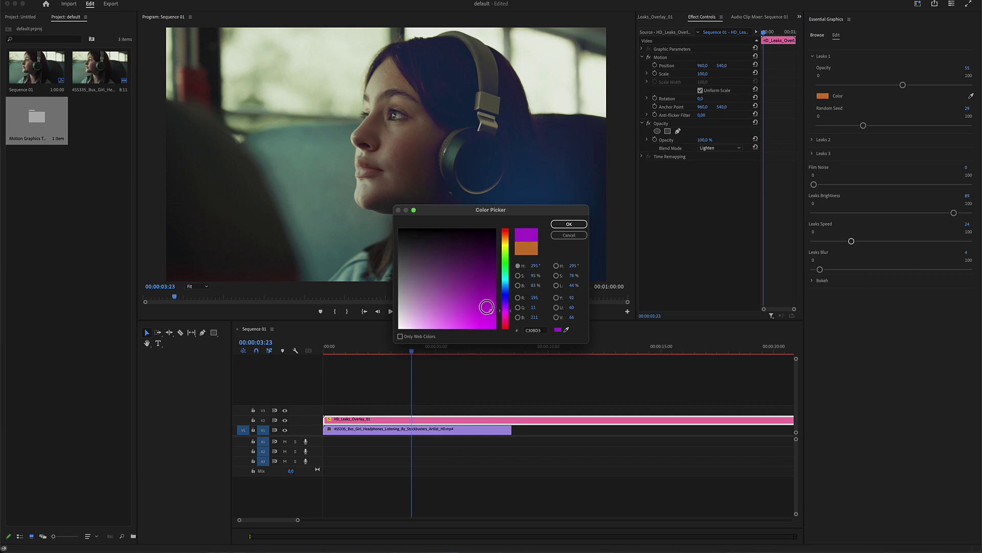
left_click(568, 224)
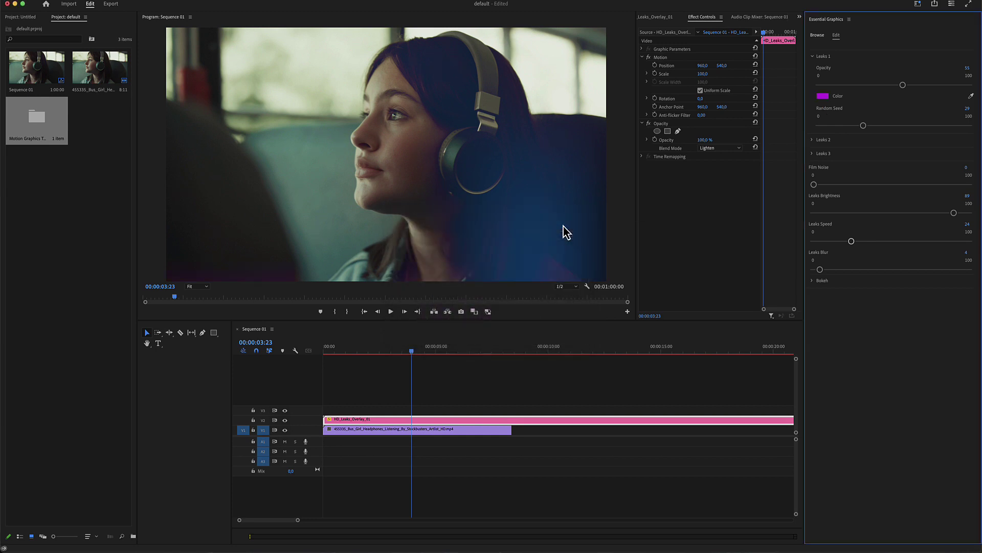
Raise Leaks 1 opacity to 83 and set its random seed to 34.
left_click_drag(905, 85, 943, 85)
left_click_drag(864, 126, 870, 125)
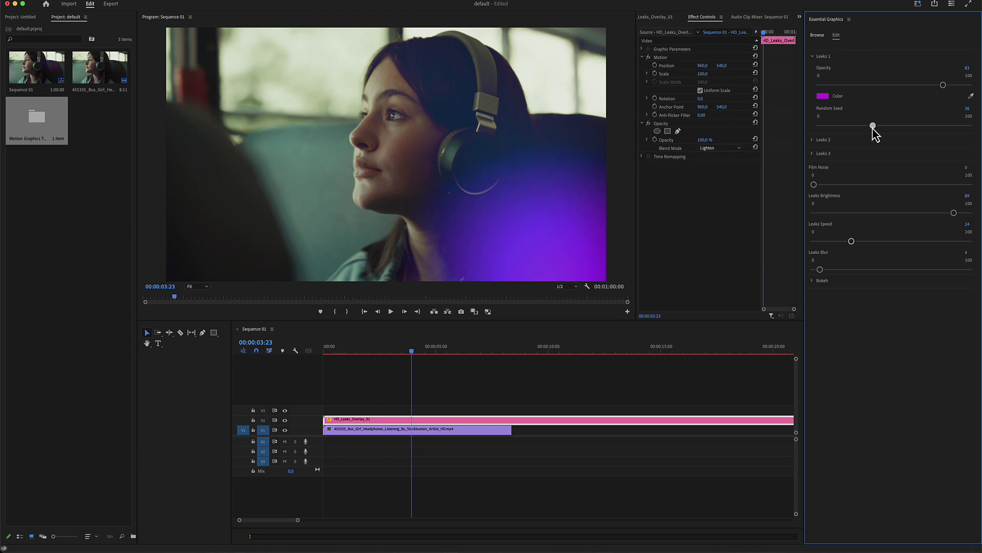
left_click(814, 57)
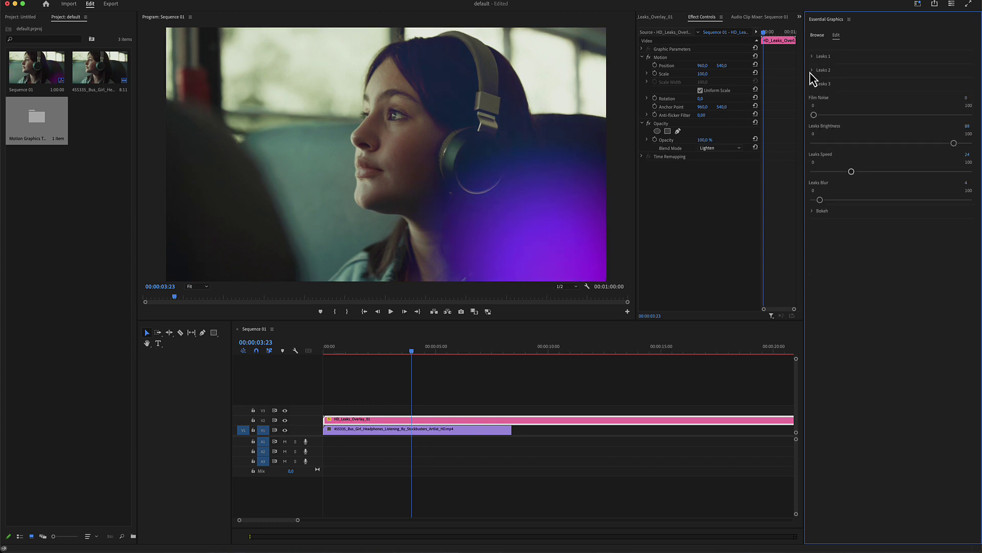
Adjust Leaks 2 opacity and set its random seed to 39.
left_click(813, 71)
mouse_move(906, 99)
left_mouse_down()
mouse_move(950, 98)
mouse_move(888, 99)
left_mouse_up()
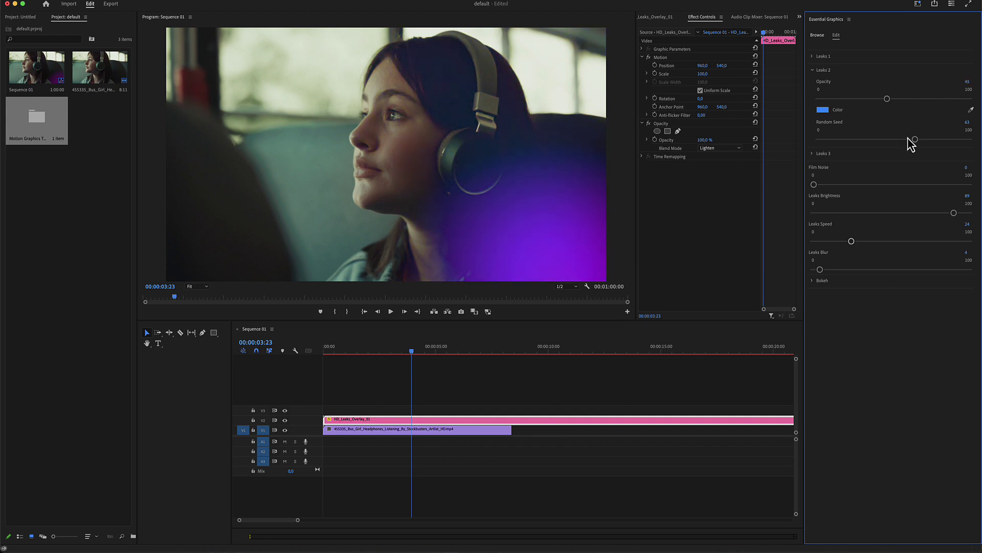
left_click_drag(915, 139, 894, 139)
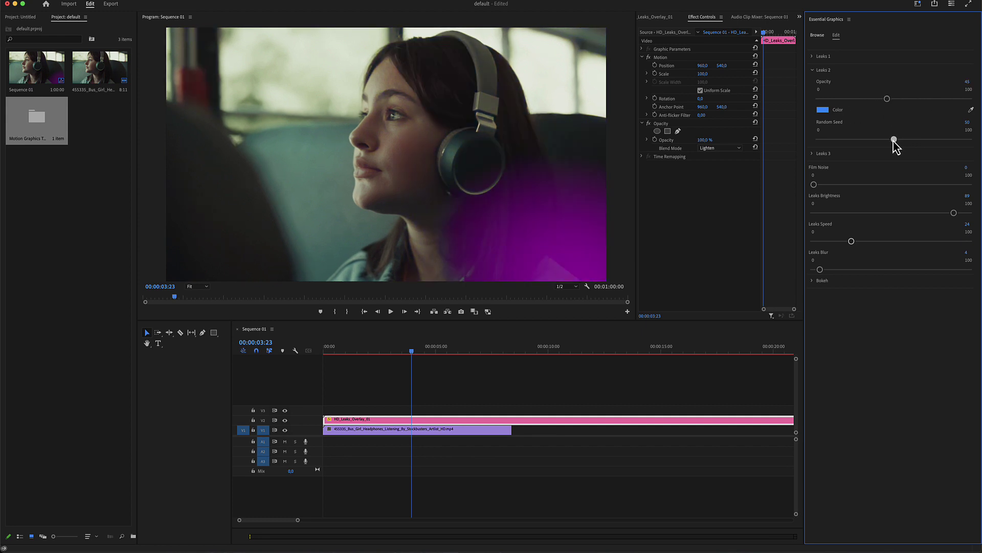
left_click_drag(882, 139, 878, 140)
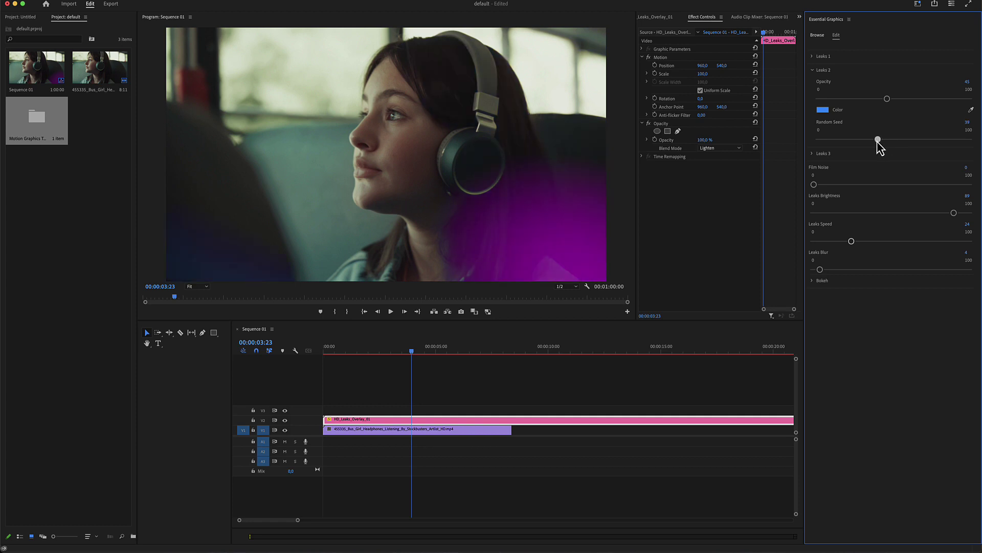
Give Leaks 2 a new hue in the Color Picker.
left_click(823, 110)
left_click(506, 293)
mouse_move(507, 293)
left_mouse_down()
mouse_move(506, 310)
mouse_move(506, 269)
left_mouse_up()
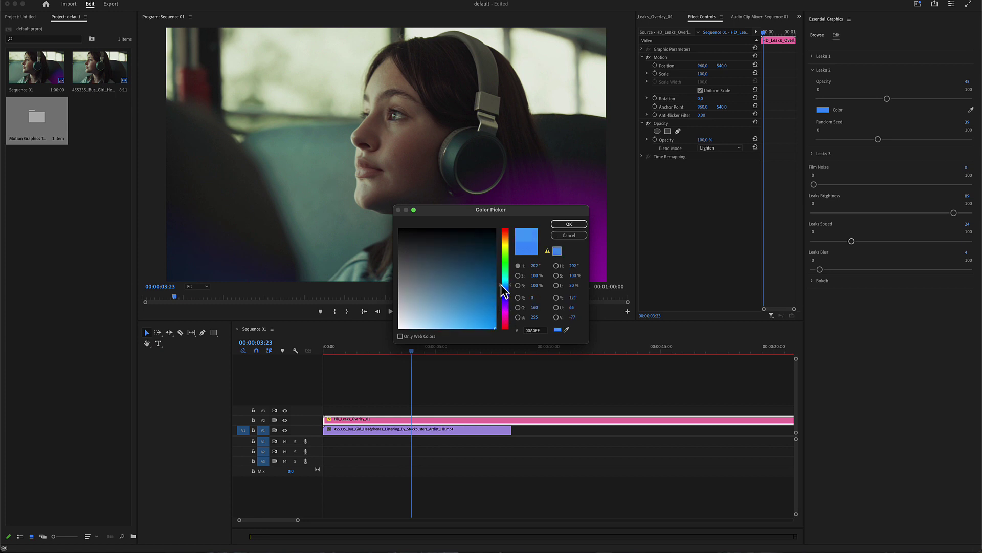
left_click(569, 226)
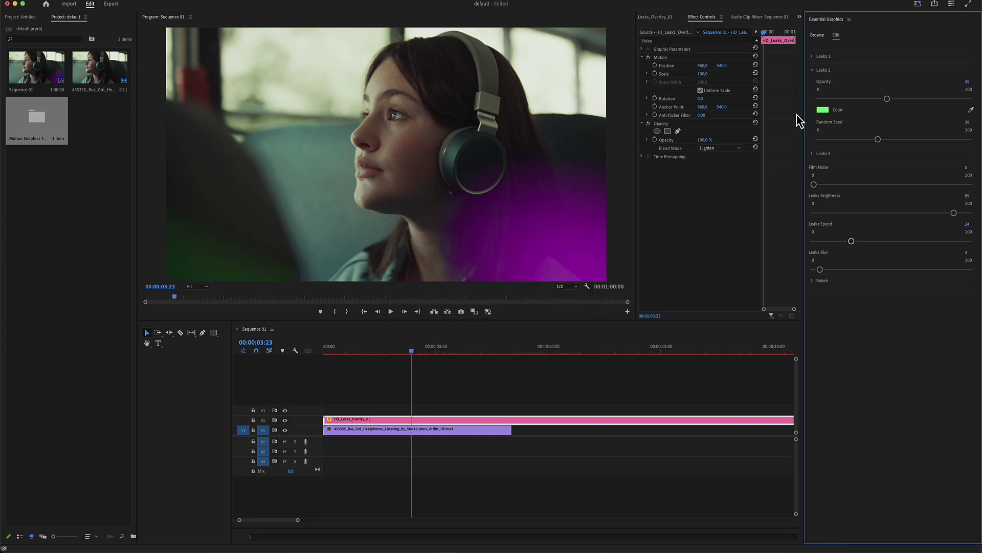
left_click(812, 70)
Raise Leaks 3 opacity to 86 and set its random seed to 30.
left_click(812, 84)
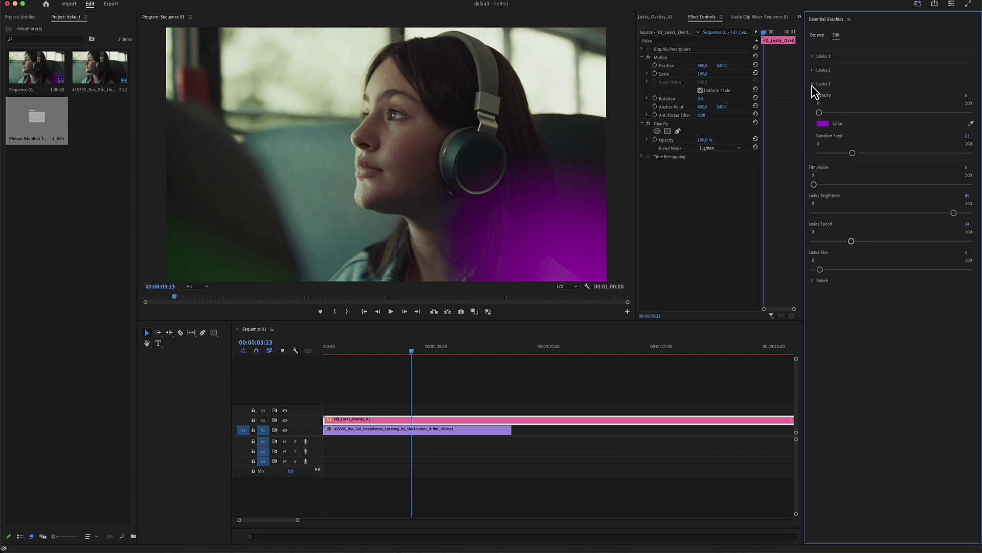
left_click_drag(829, 112, 949, 123)
left_click_drag(853, 153, 864, 154)
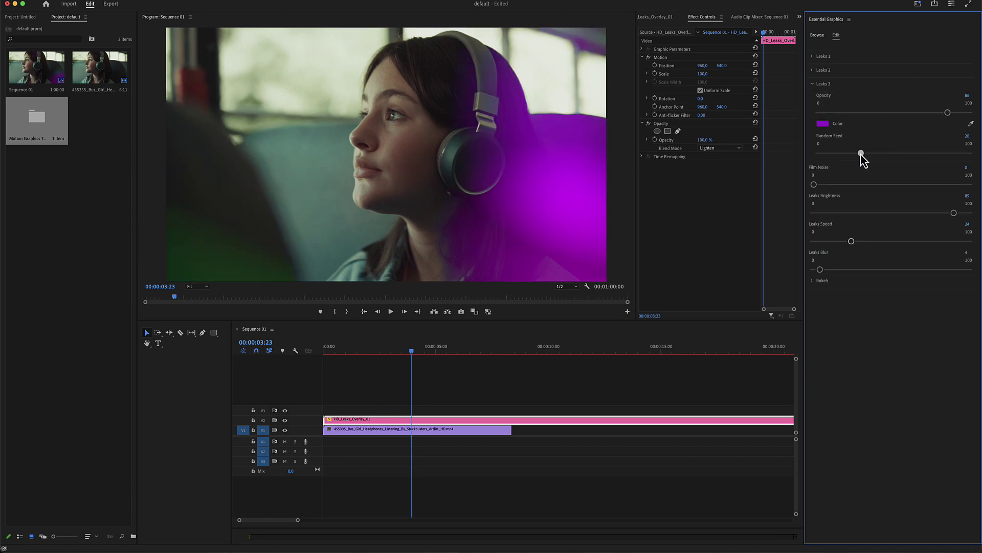
Recolour Leaks 3 from purple to blue (034DC7).
left_click(822, 123)
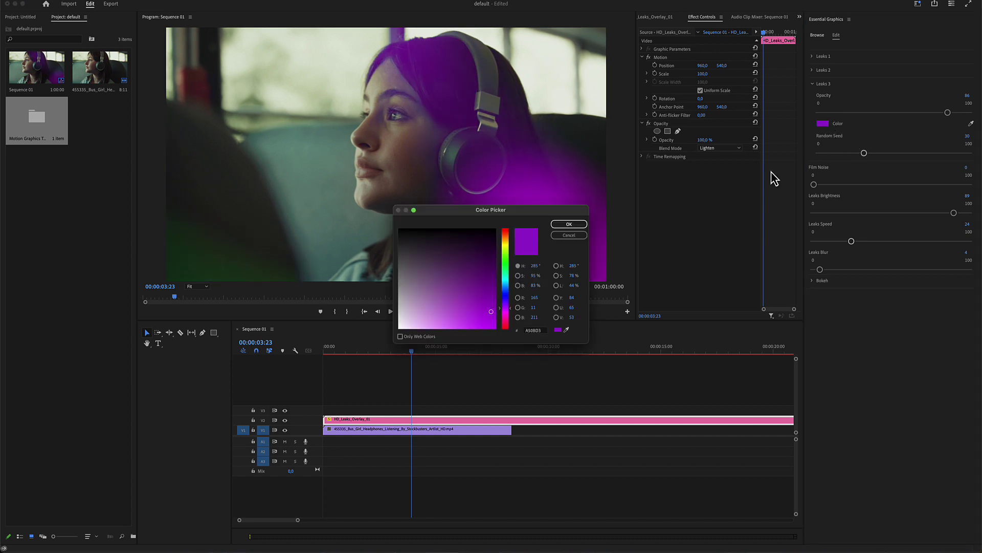
left_click(510, 289)
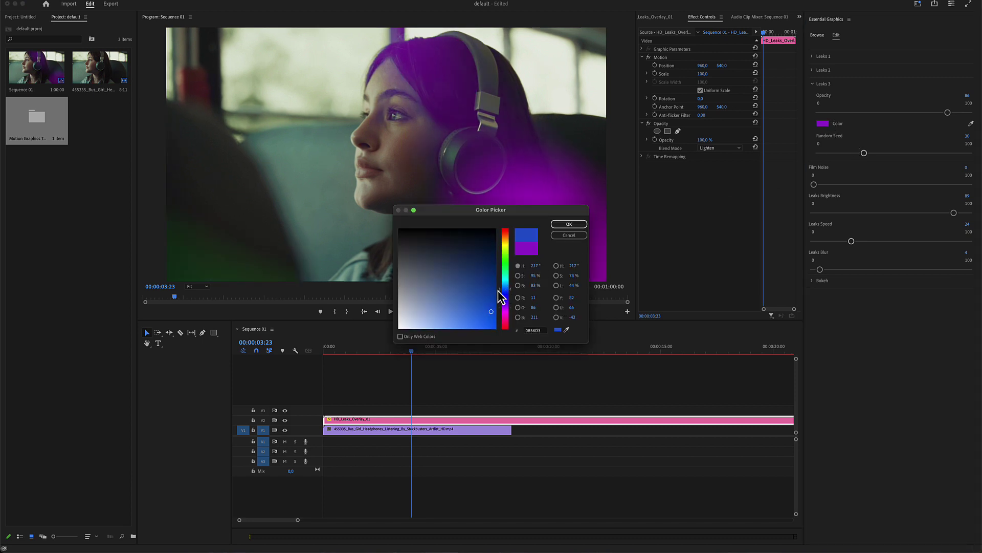
left_click(569, 226)
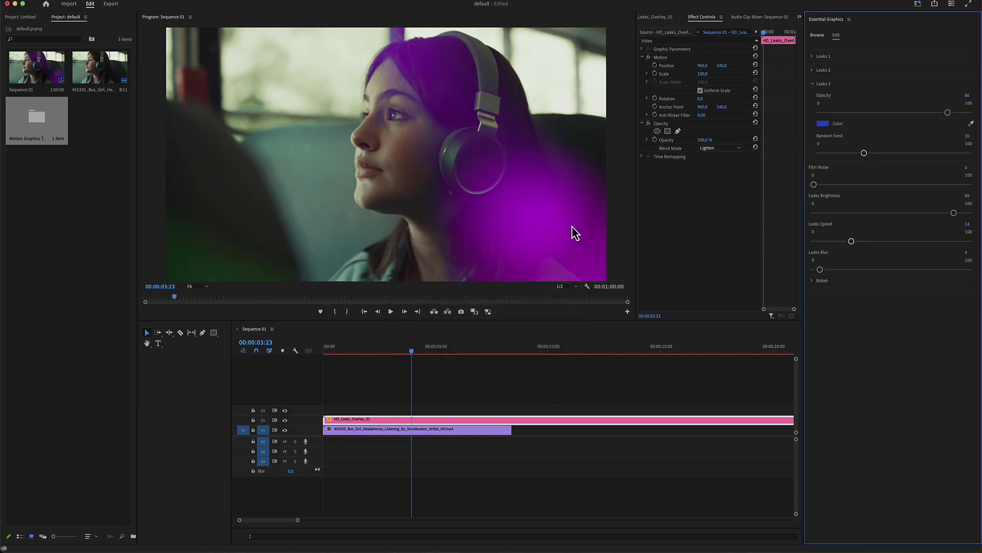
left_click(813, 84)
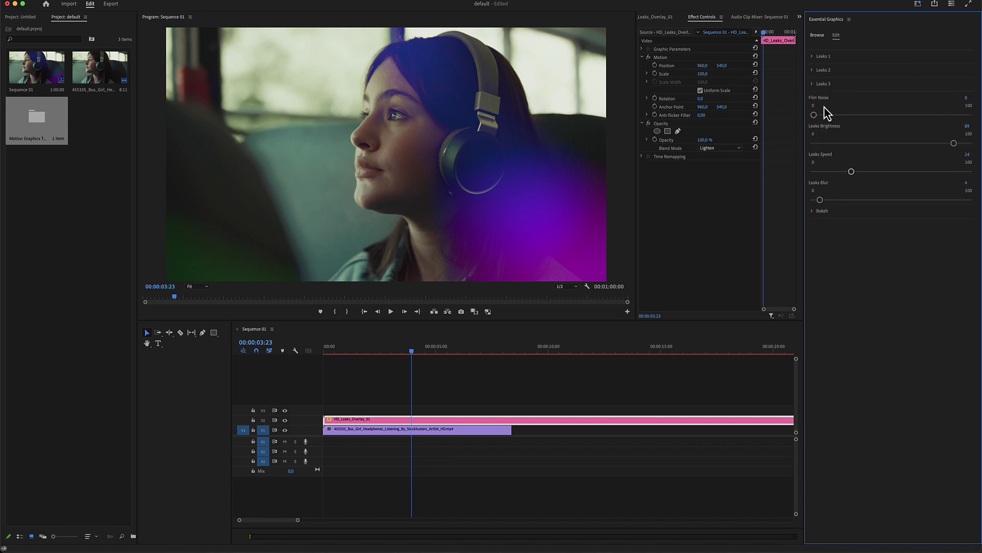
Set film noise to 7, leaks brightness to 57 and leaks speed to 20.
mouse_move(815, 115)
left_mouse_down()
mouse_move(831, 120)
mouse_move(824, 115)
left_mouse_up()
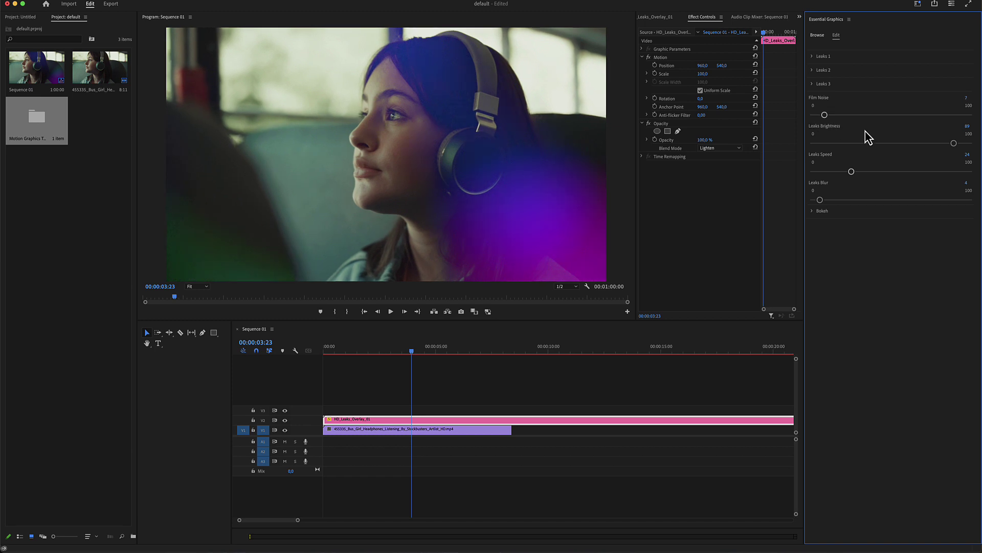
left_click_drag(954, 144, 900, 144)
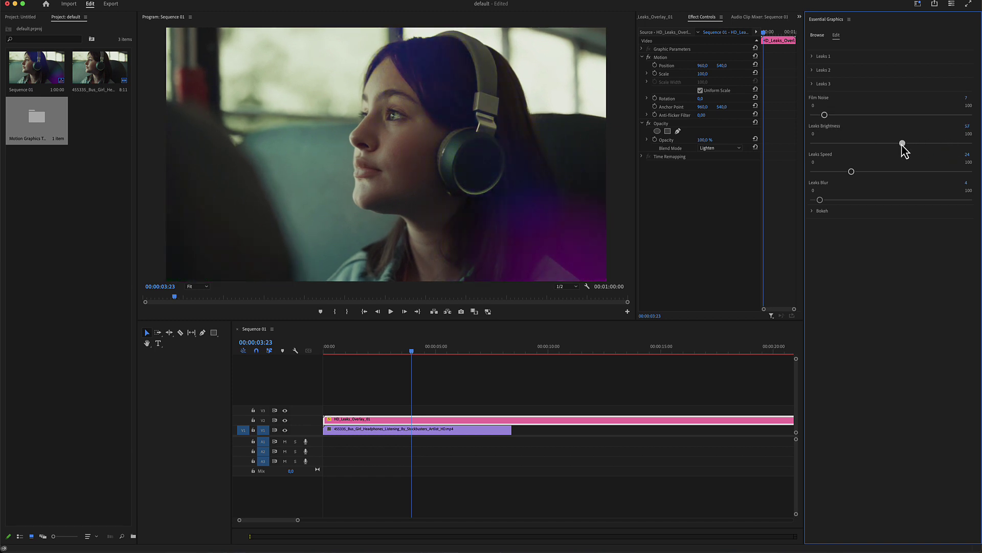
left_click_drag(851, 171, 837, 200)
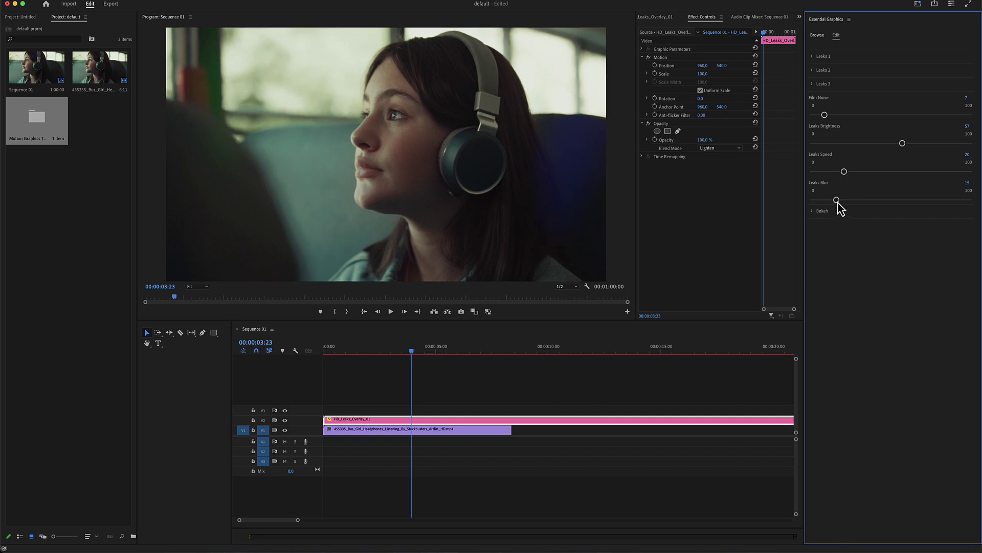
Raise the bokeh opacity and shift its horizontal position.
left_click(812, 212)
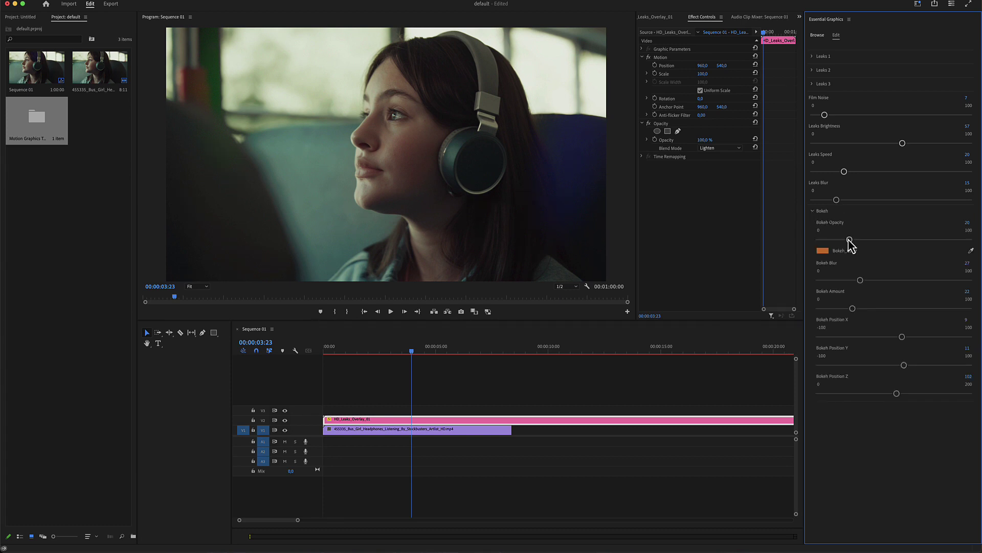
left_click_drag(850, 239, 870, 239)
mouse_move(902, 337)
left_mouse_down()
mouse_move(884, 337)
mouse_move(901, 366)
mouse_move(894, 393)
left_mouse_up()
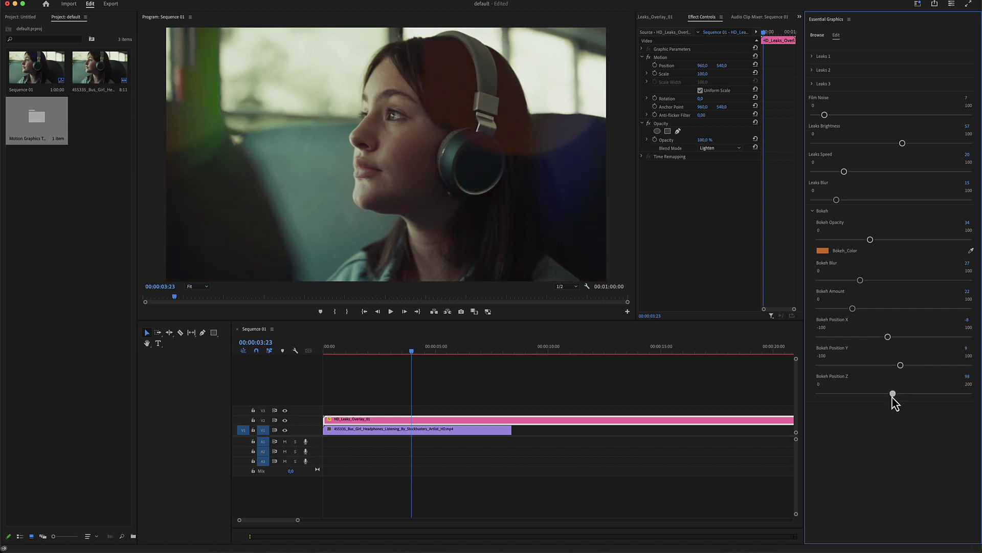
Make the bokeh blue at opacity 76 with its blur reduced to 18.
left_click(823, 250)
left_click(505, 299)
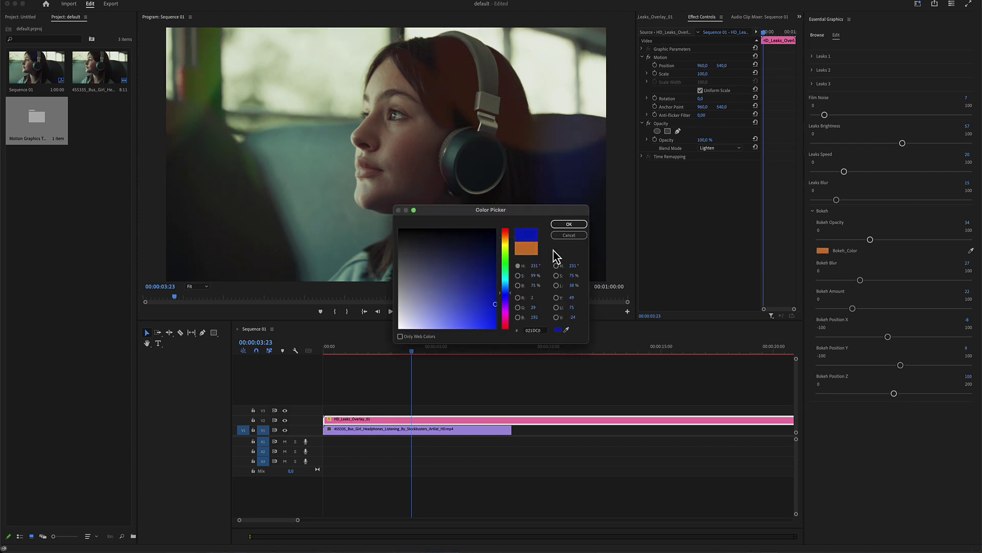
left_click(569, 225)
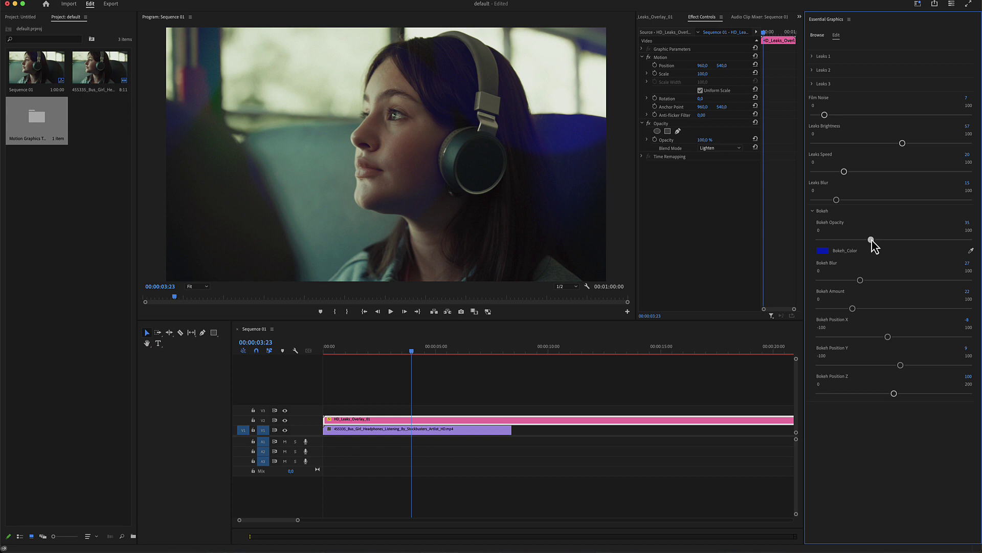
left_click_drag(871, 239, 932, 240)
mouse_move(863, 280)
left_mouse_down()
mouse_move(841, 280)
mouse_move(849, 308)
left_mouse_up()
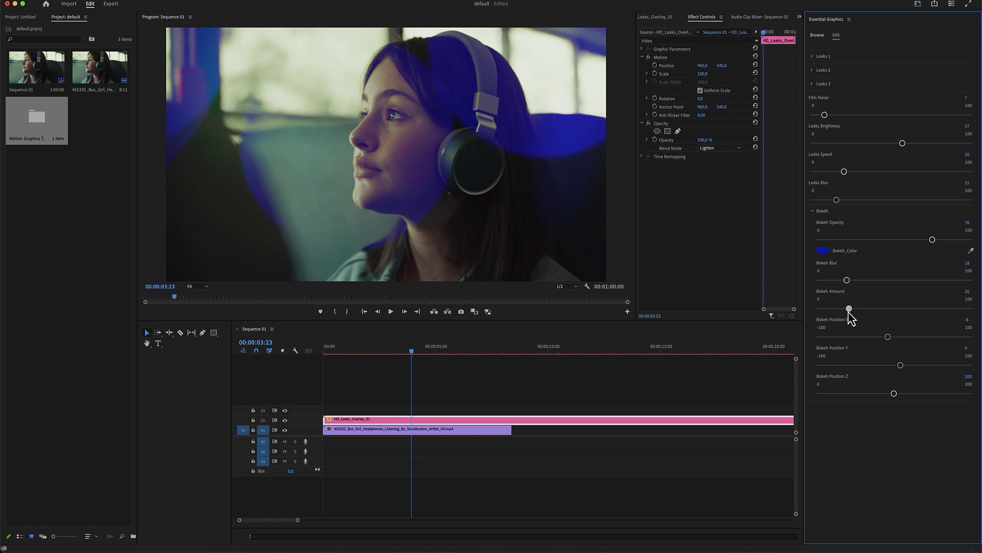